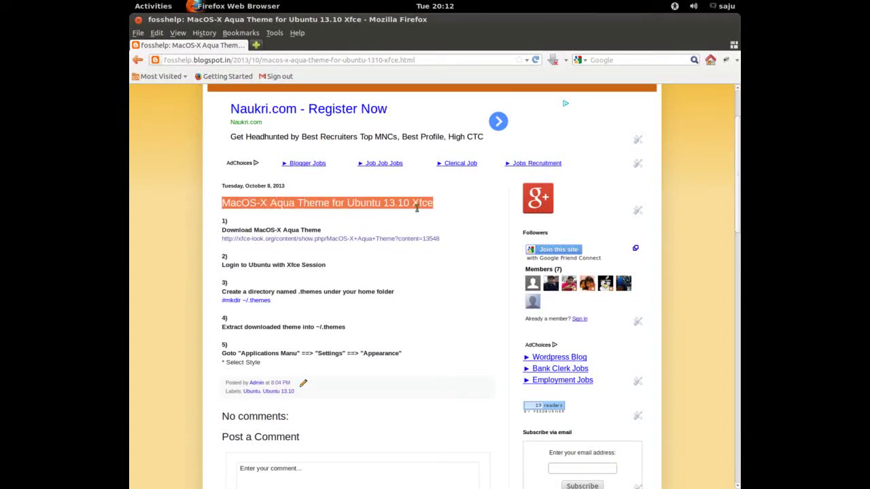
Step: Open the xfce-look.org MacOS-X Aqua Theme link from the fosshelp guide in a new tab
left_click_drag(221, 232, 322, 231)
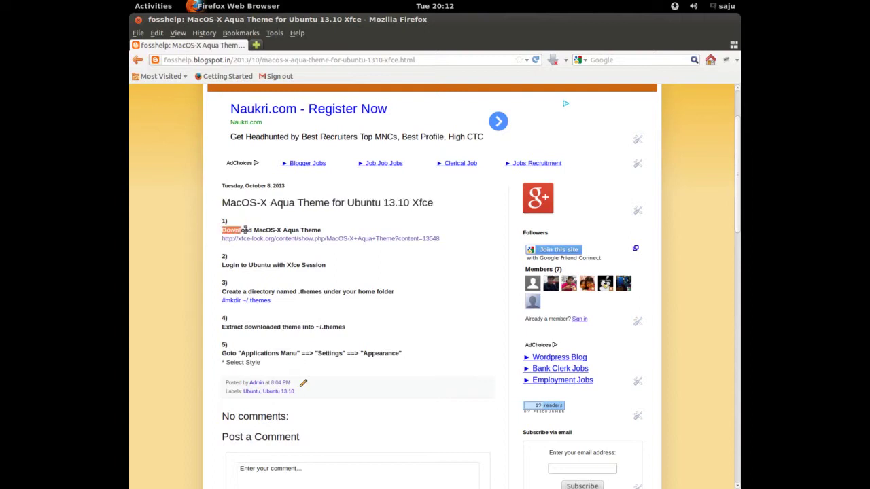
left_click(317, 257)
right_click(317, 239)
key("Escape")
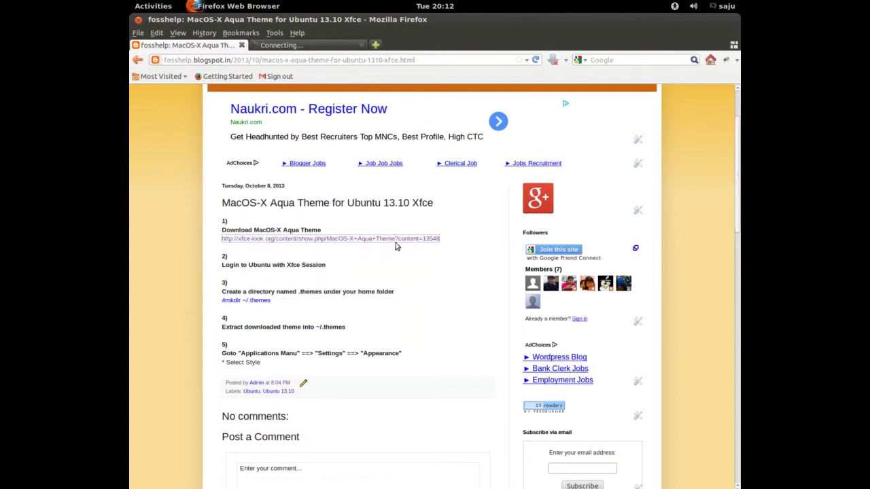
Step: Open the theme's GIMP and Nautilus screenshot previews in new tabs and view each
left_click(329, 47)
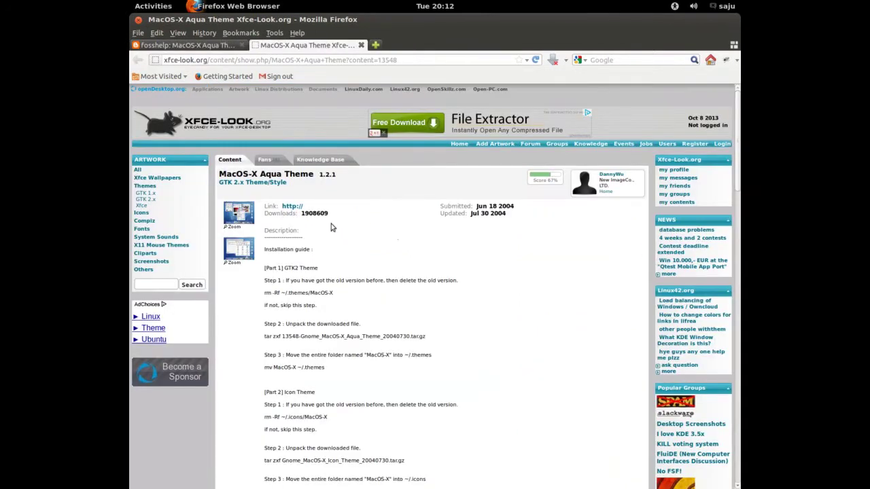
right_click(251, 217)
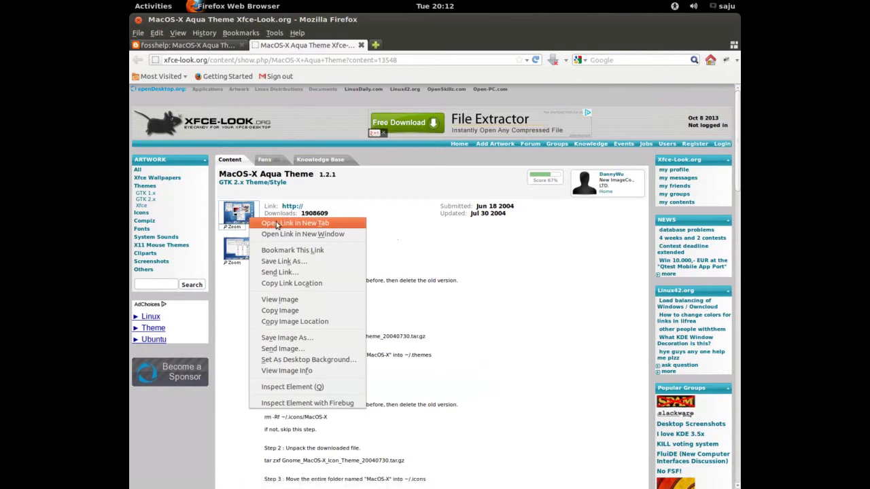
left_click(272, 223)
right_click(249, 253)
left_click(278, 260)
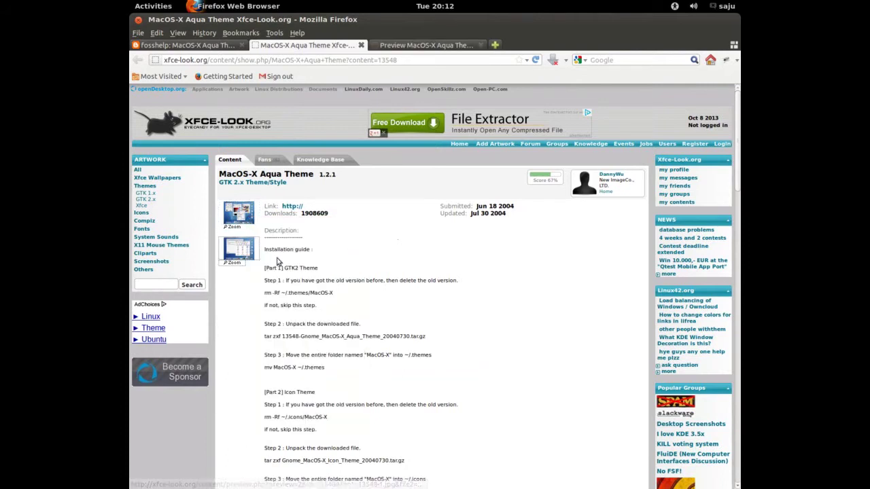
left_click(439, 46)
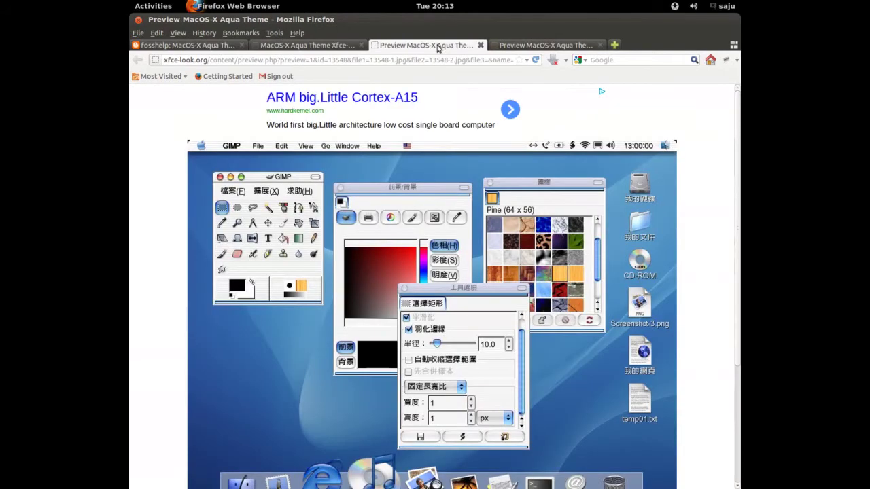
left_click(513, 45)
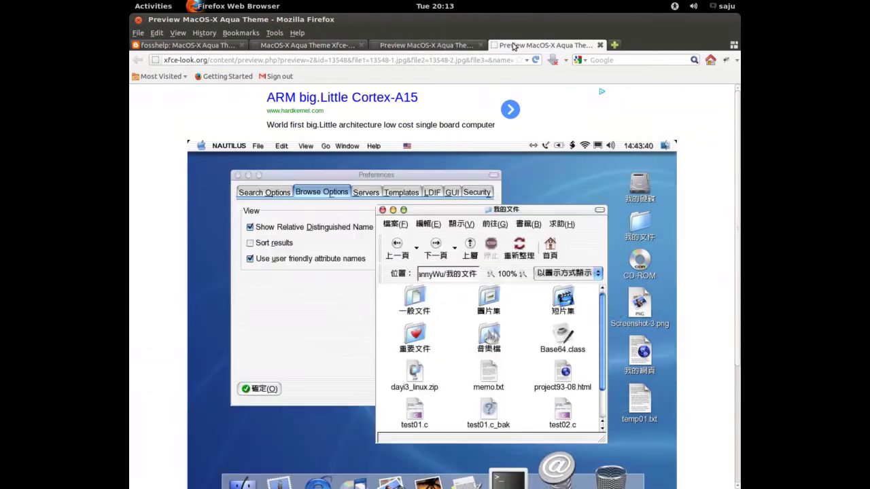
left_click(438, 46)
Step: Scroll the theme page to its downloads and review the GTK2 Theme and wallpapers descriptions
left_click(346, 46)
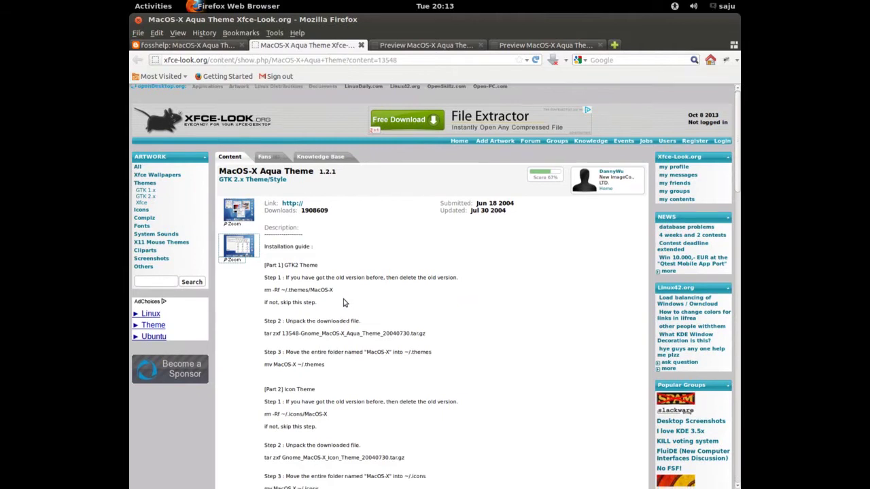
scroll(343, 302, "down", 3)
scroll(343, 302, "down", 3)
scroll(343, 302, "down", 3)
scroll(343, 303, "down", 5)
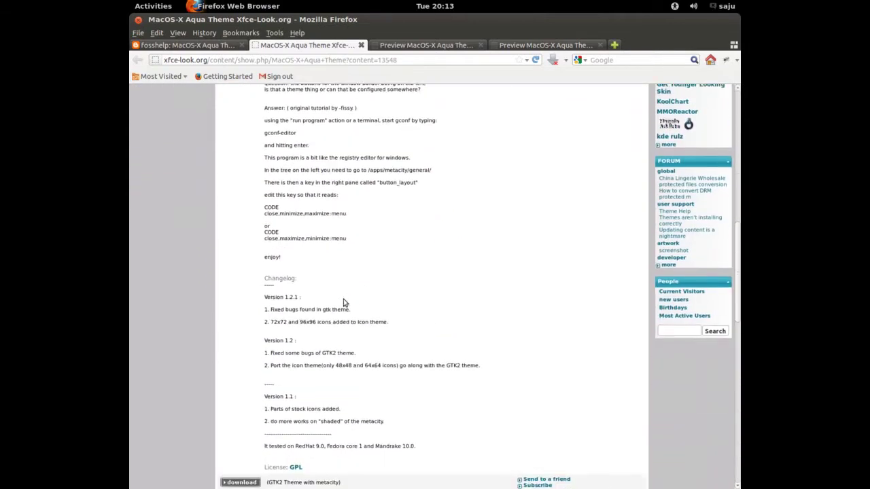
scroll(343, 302, "down", 3)
scroll(344, 302, "down", 3)
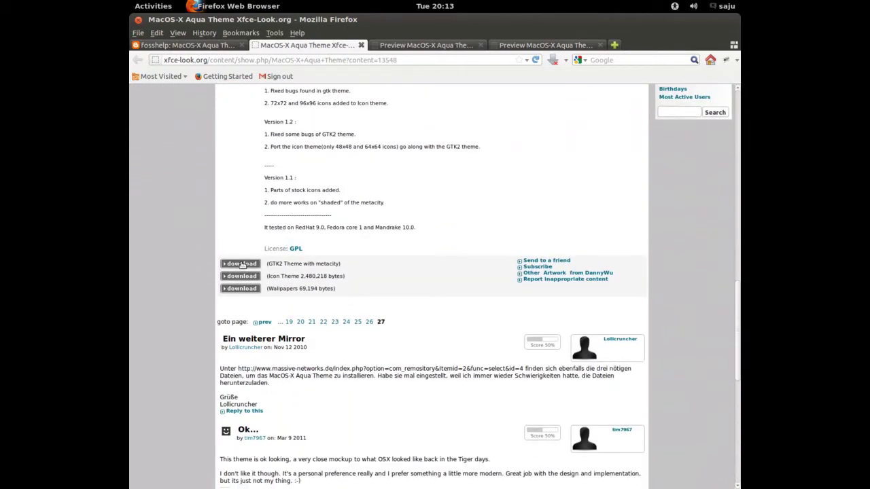
left_click_drag(267, 264, 348, 266)
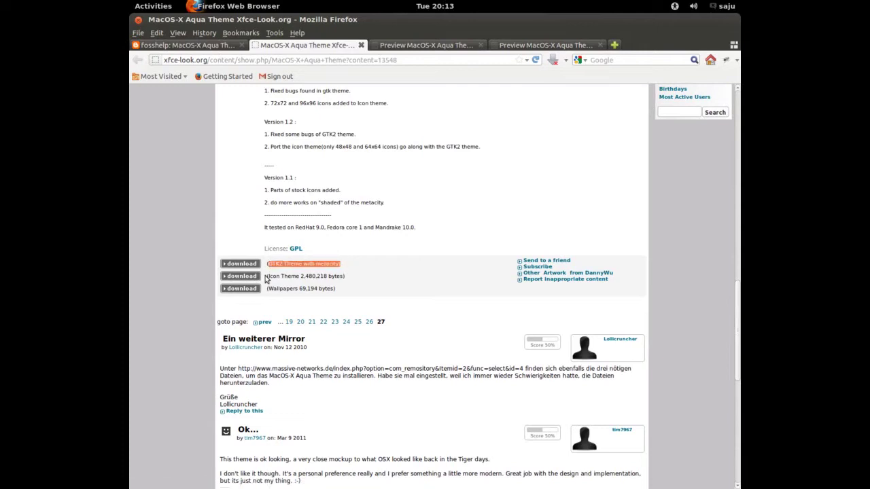
left_click_drag(268, 277, 367, 293)
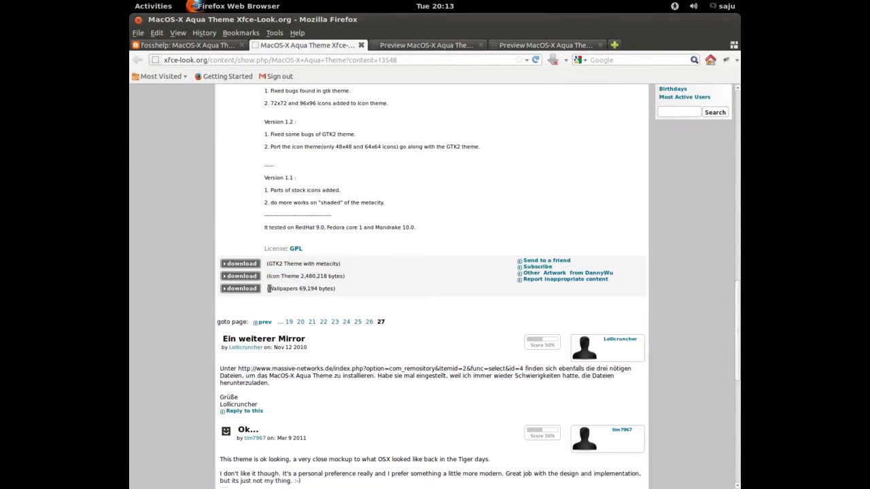
left_click(378, 291)
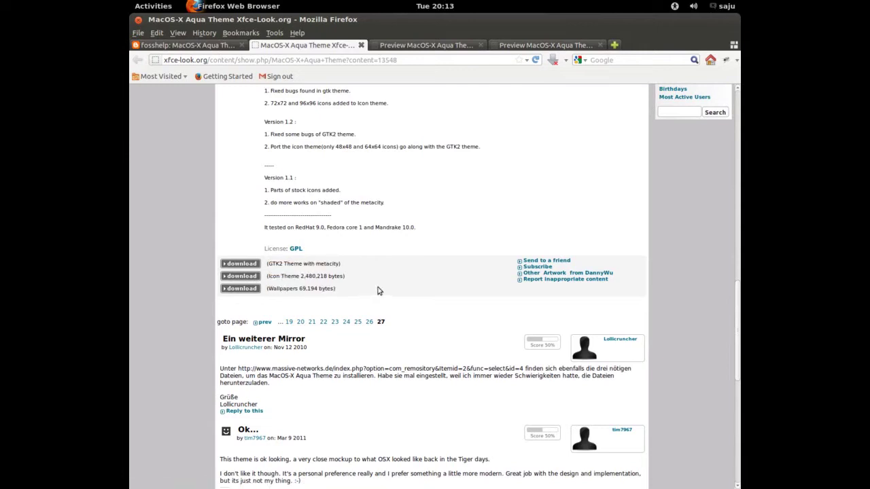
Step: Download the GTK2 theme archive, keeping the existing saved file instead of replacing it
left_click(243, 264)
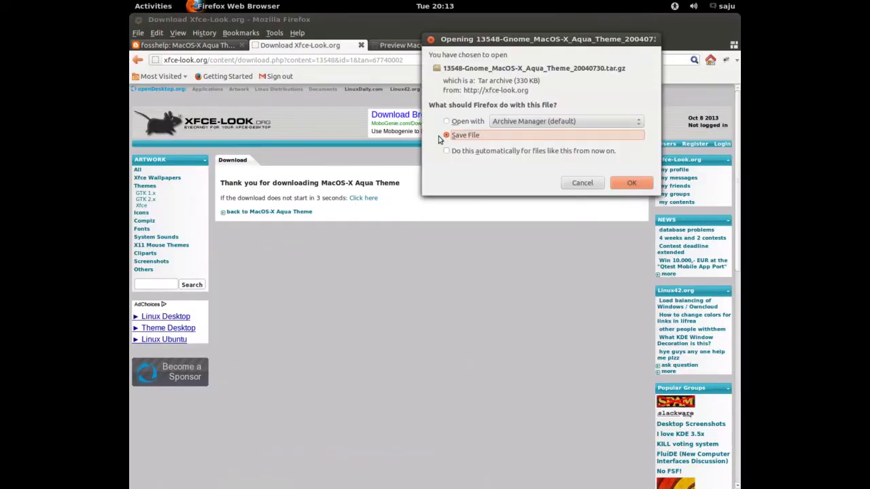
left_click(627, 185)
left_click(614, 317)
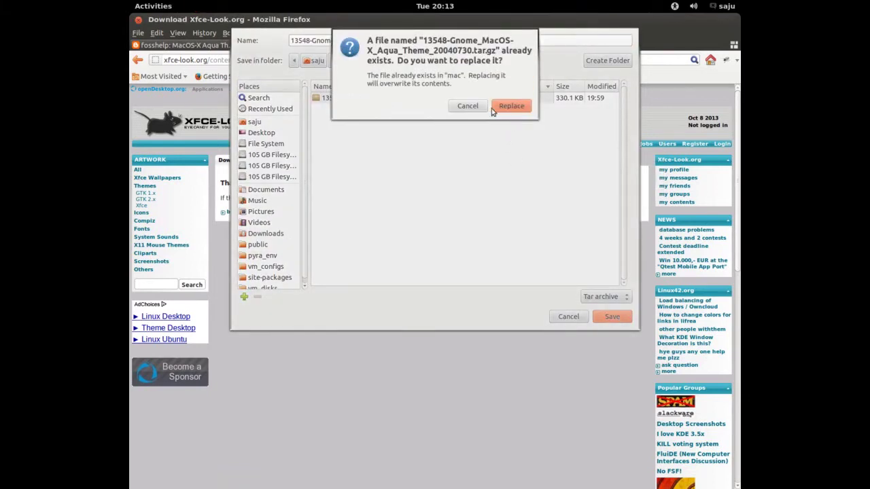
left_click(466, 106)
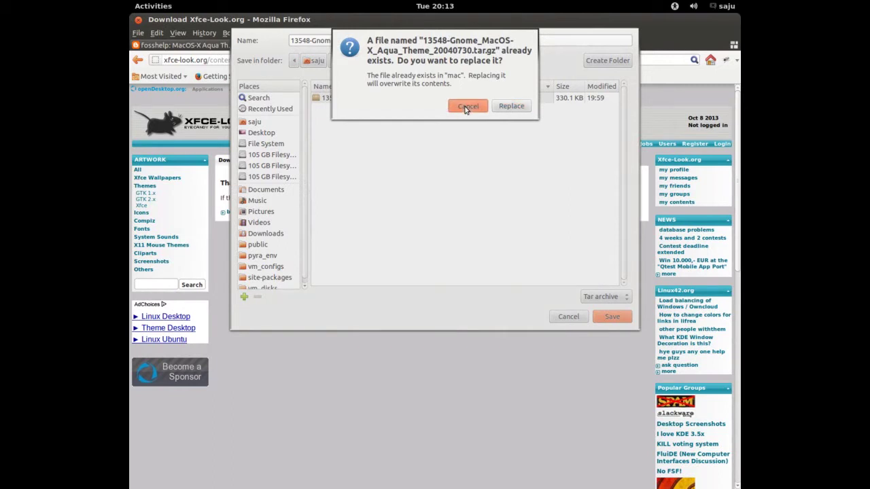
left_click(568, 316)
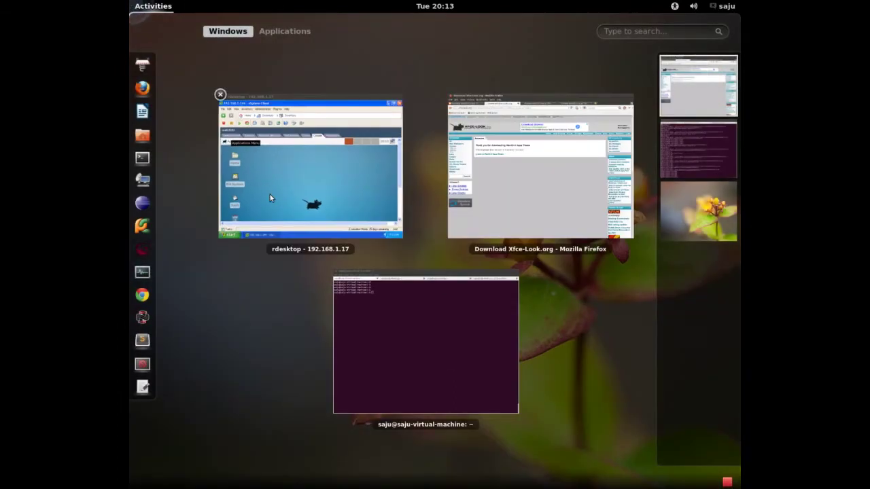
Step: Run lsb_release -a in a VM terminal to confirm Ubuntu 13.10 Saucy Salamander
left_click(270, 195)
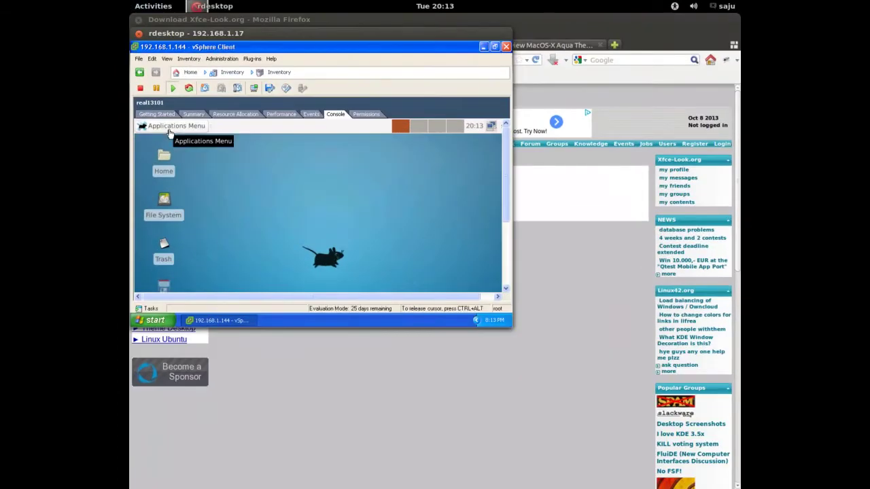
left_click(169, 128)
left_click(175, 155)
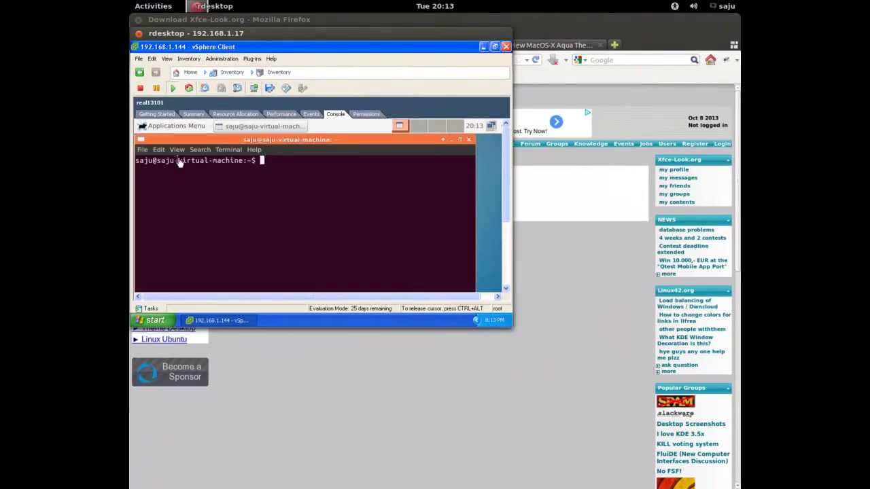
type("lsb_r")
type("elease -")
type("a")
key("Return")
key("Return")
key("Return")
key("Return")
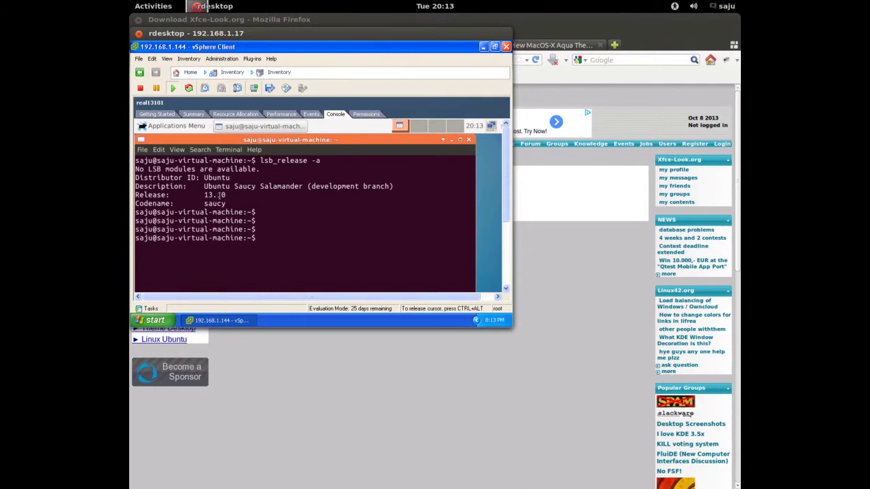
Step: Preview the High Contrast, Radiance, Raleigh and Xfce styles in Appearance, then restore Ambiance
left_click(469, 140)
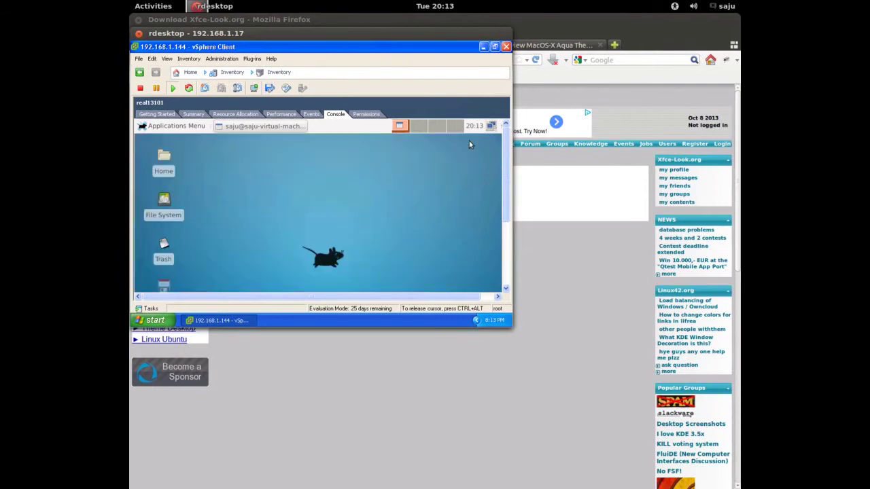
left_click(163, 128)
mouse_move(163, 202)
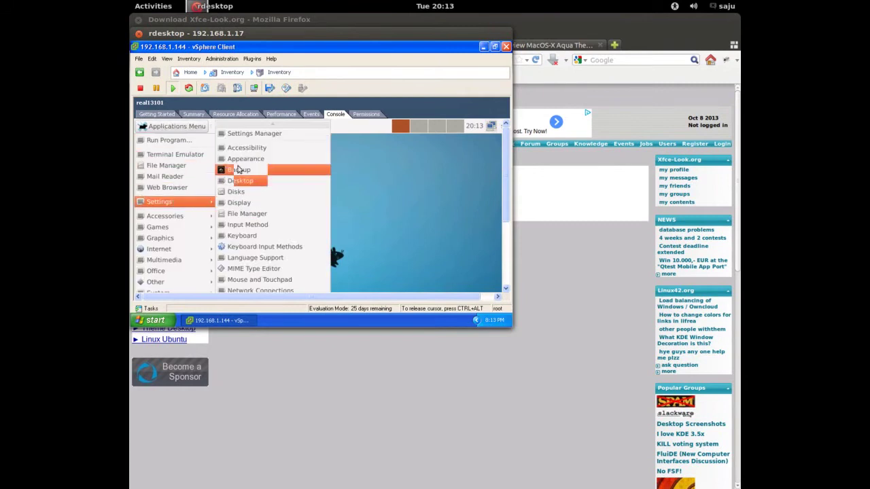
left_click(247, 161)
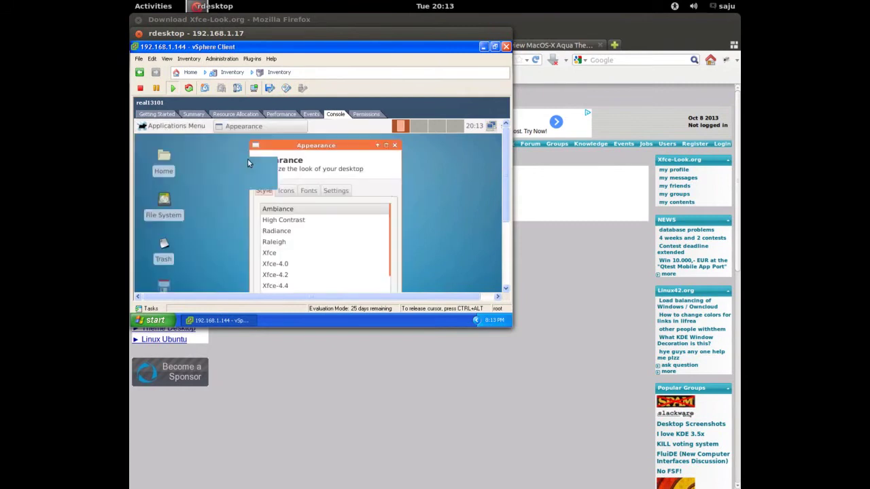
left_click(313, 220)
left_click(295, 238)
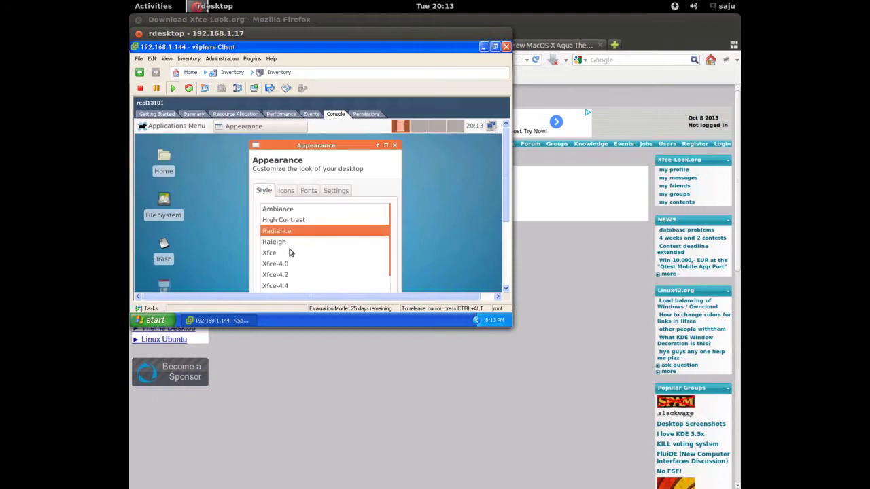
left_click(287, 246)
left_click(286, 259)
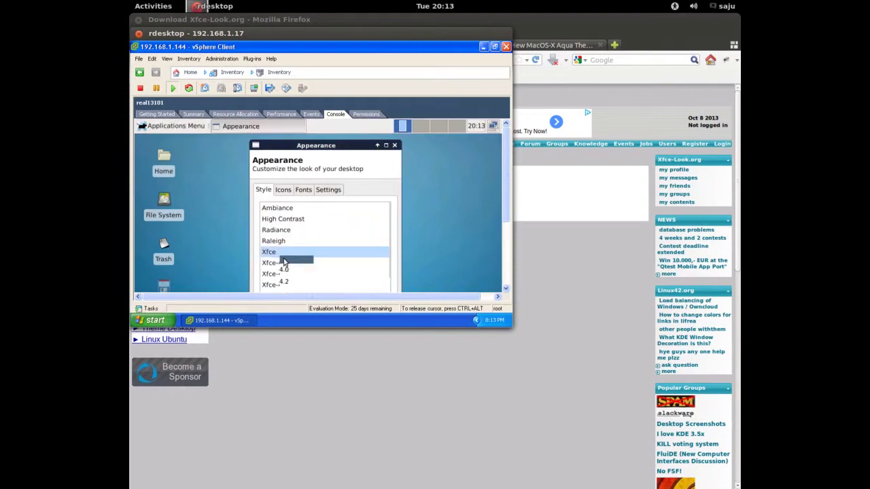
left_click(291, 209)
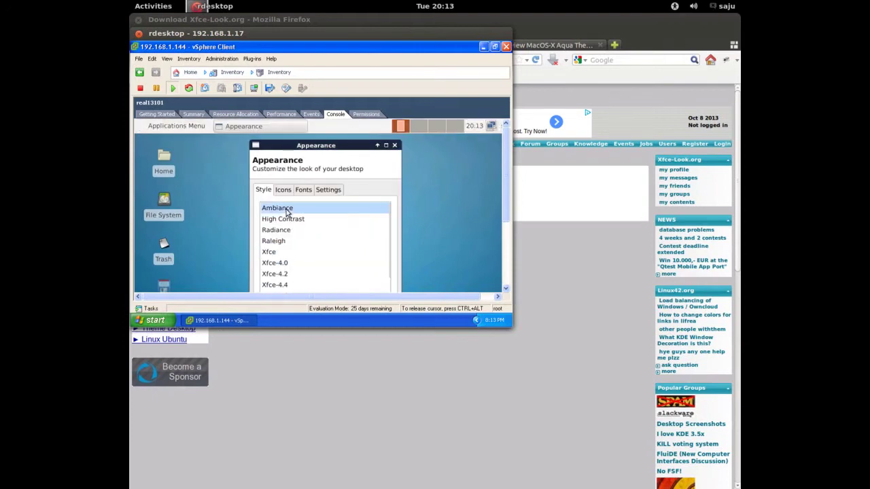
left_click(395, 146)
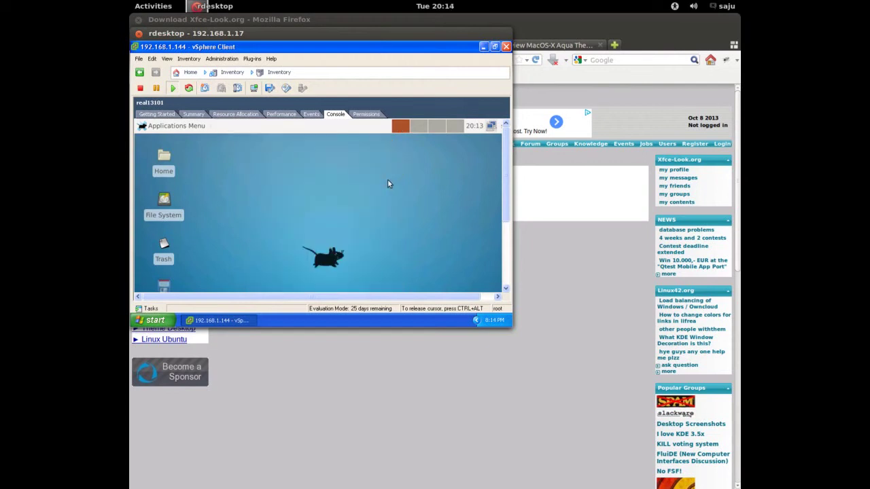
Step: Bring GNOME Terminal forward and browse its vncviewer, rdesktop and scp session tabs
key("super")
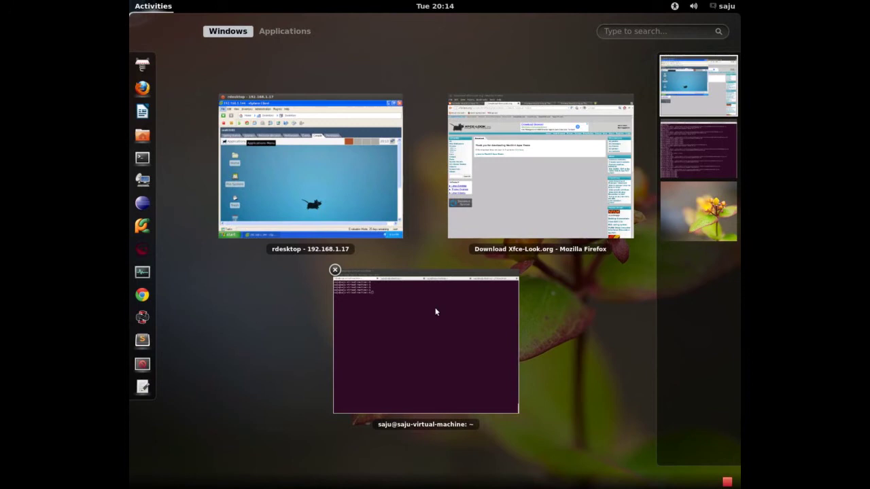
left_click(435, 311)
left_click(329, 45)
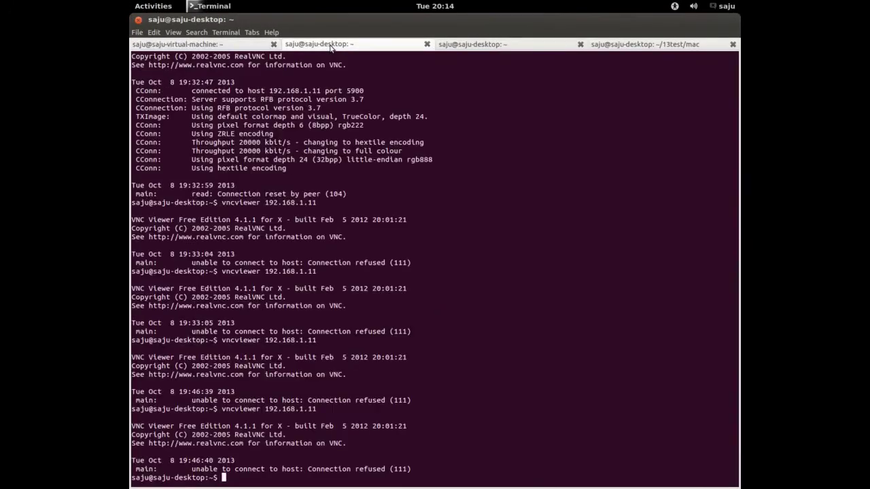
left_click(525, 47)
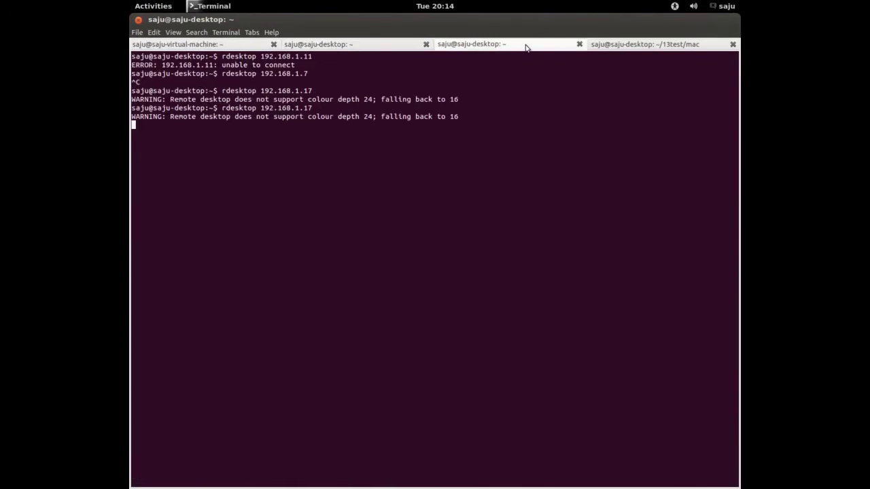
left_click(635, 45)
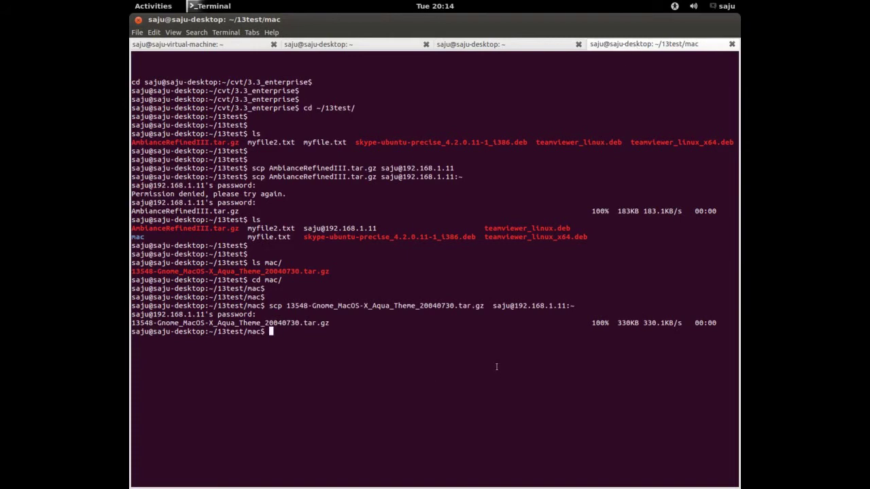
left_click(368, 43)
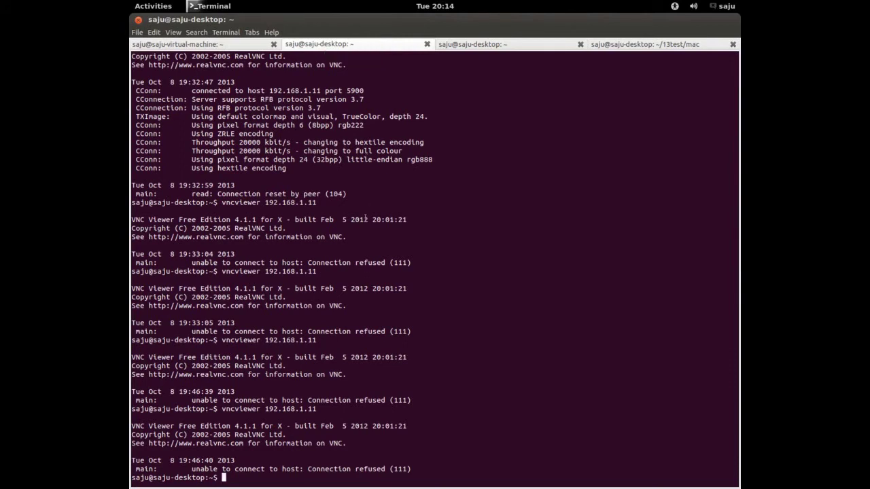
left_click(482, 44)
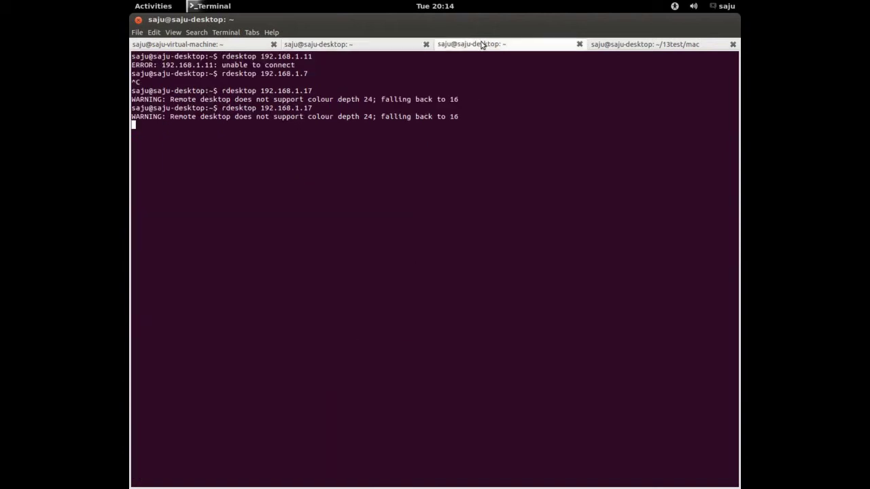
Step: In the VM's shell tab, clear the screen and list the home folder
left_click(251, 48)
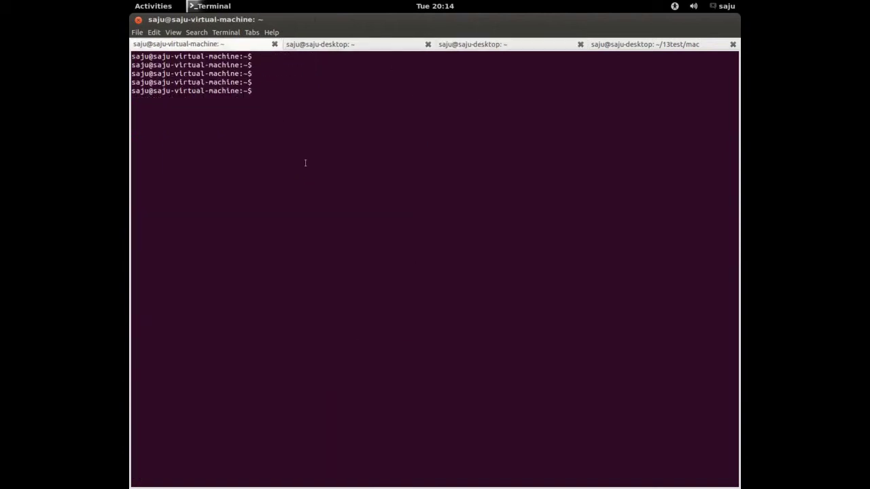
scroll(319, 96, "up", 3)
scroll(326, 93, "down", 3)
key("Return")
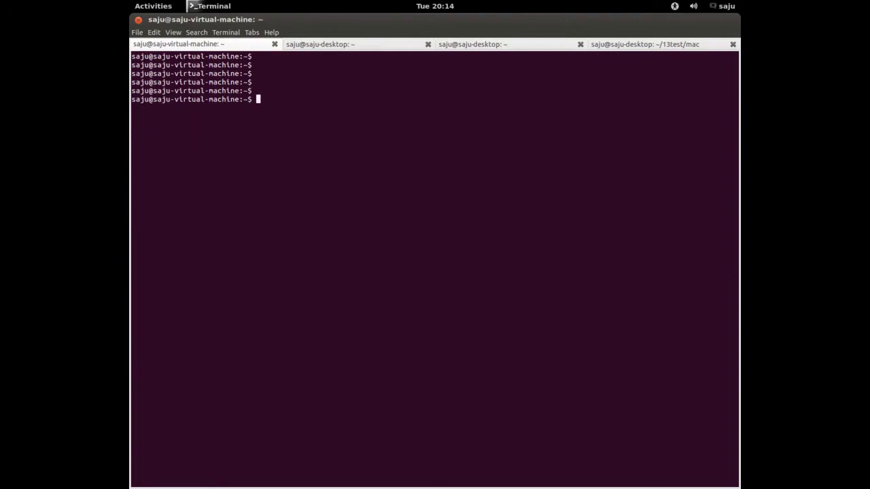
key("Return")
key("Return")
key("Return")
type("cle")
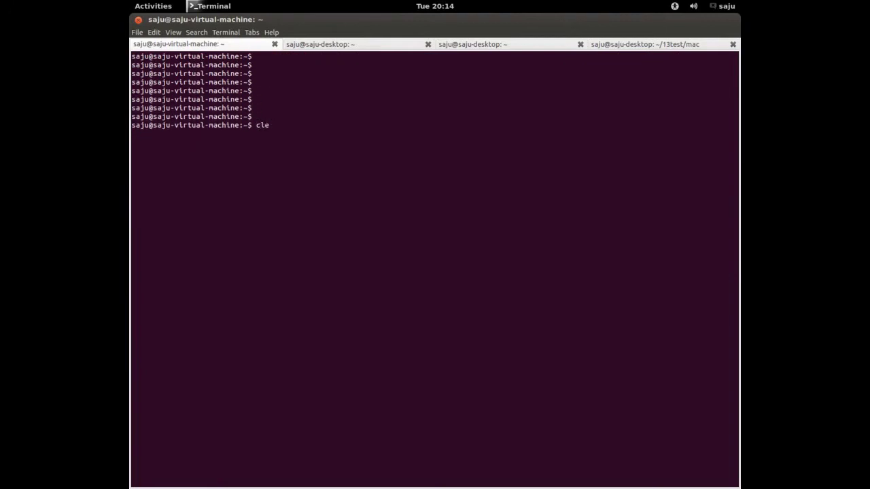
type("r")
key("Return")
key("Return")
key("Return")
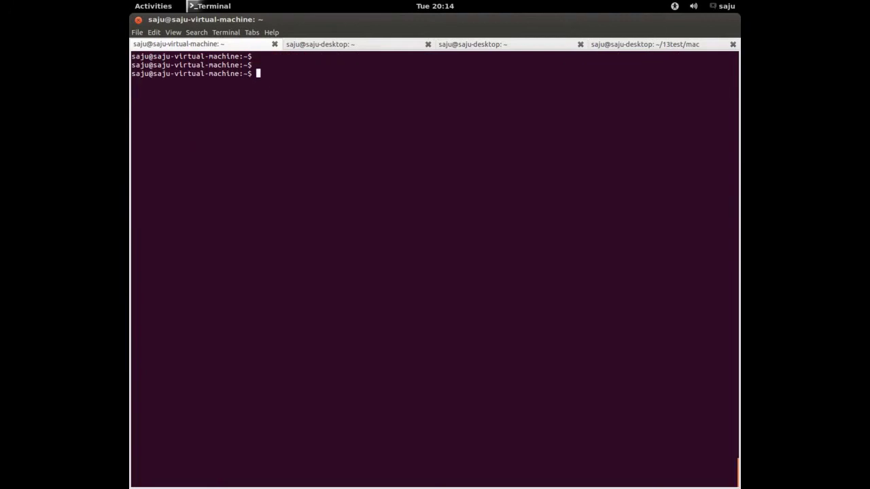
key("Return")
key("Return")
key("Return")
key("Return")
key("Return")
type("ls")
key("Return")
key("Return")
key("Return")
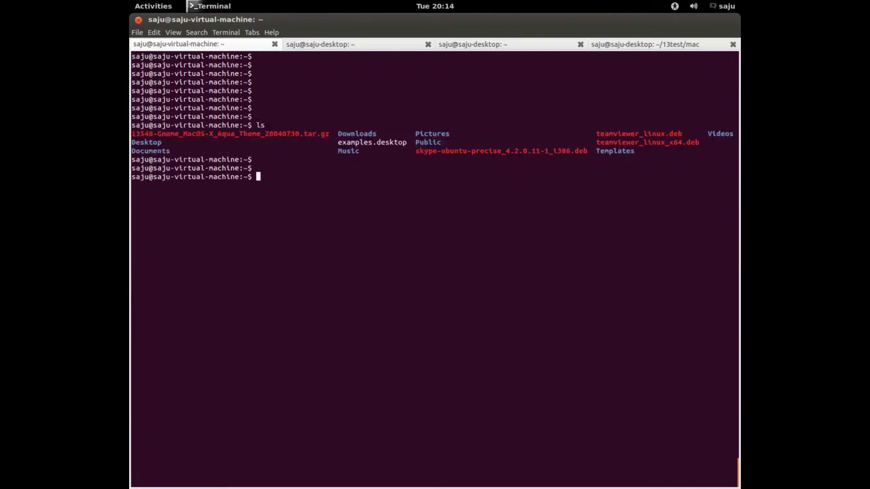
key("Return")
key("Return")
key("Return")
key("Return")
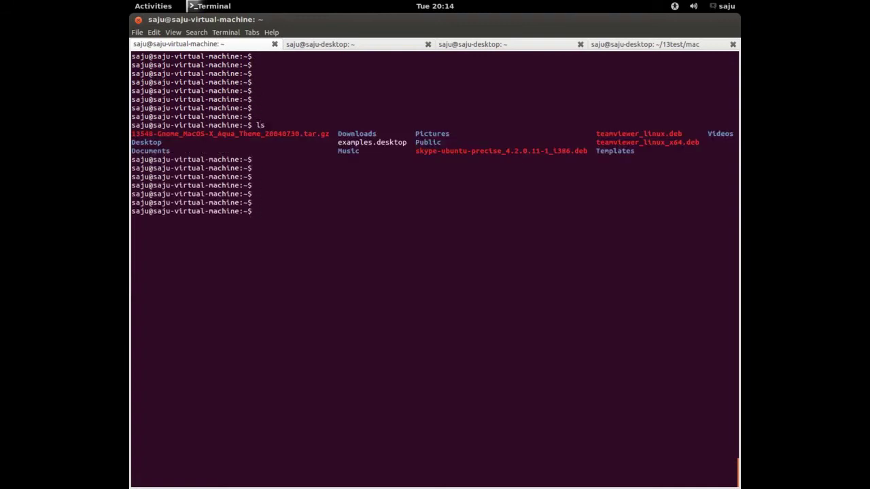
Step: Extract 13548-Gnome_MacOS-X_Aqua_Theme_20040730.tar.gz with tar -xzf and list the new MacOS-X folder
double_click(269, 134)
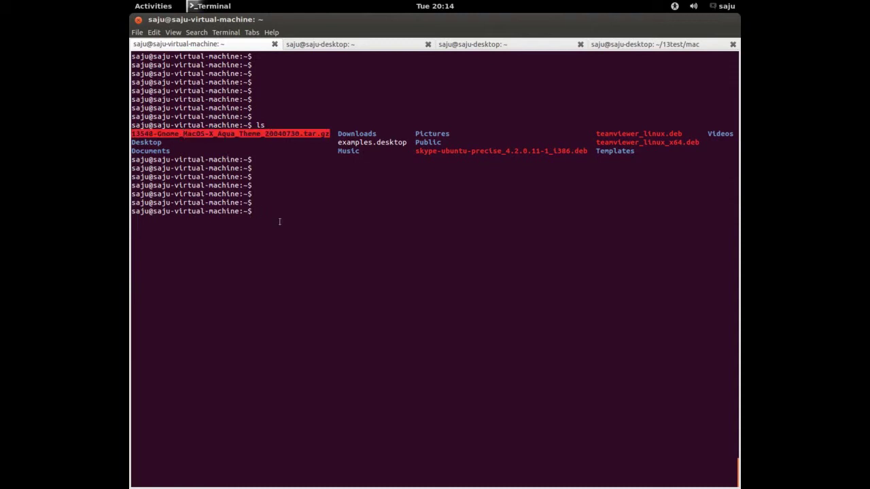
left_click(327, 256)
type("tar -")
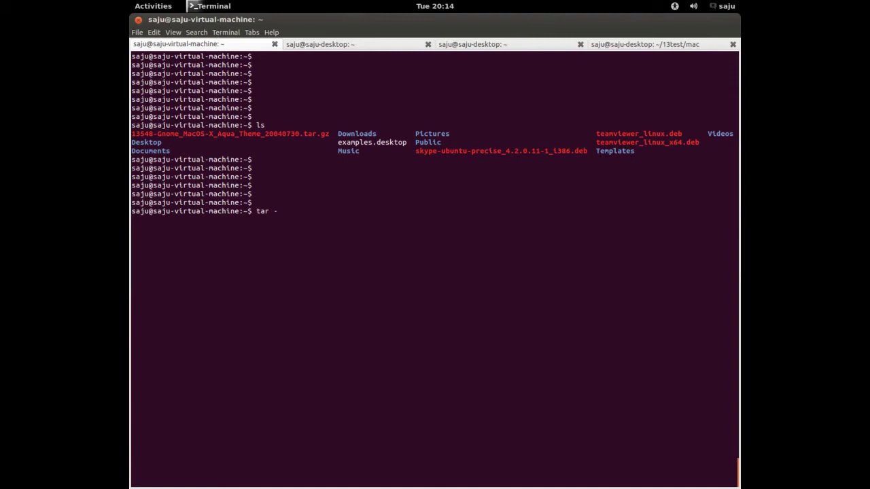
type("xzf 13")
key("Tab")
key("Return")
key("Return")
key("Return")
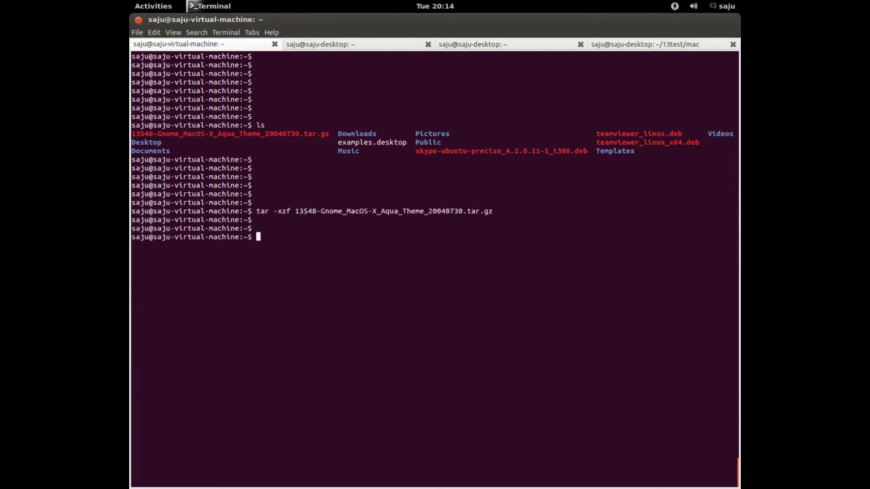
type("ls")
key("Return")
key("Return")
key("Return")
key("Return")
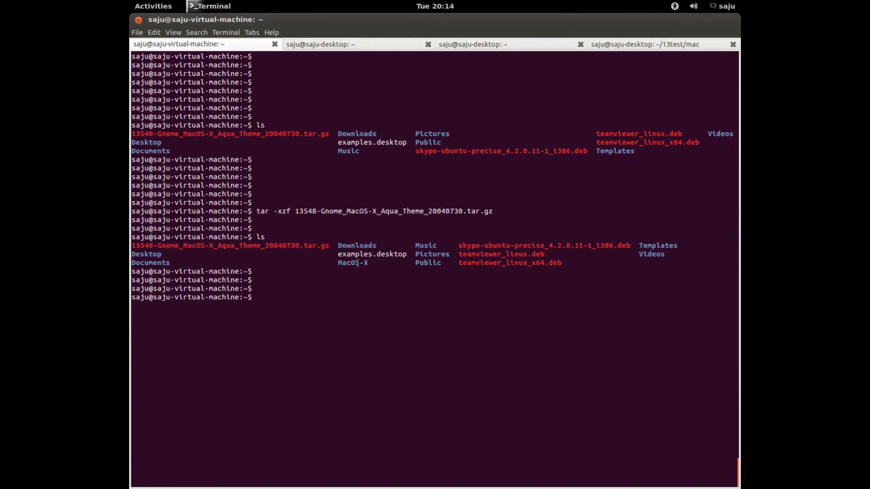
double_click(359, 263)
Step: List all home folder files, including hidden ones, with ls -a
left_click(353, 285)
type("ls -")
type("a")
key("Return")
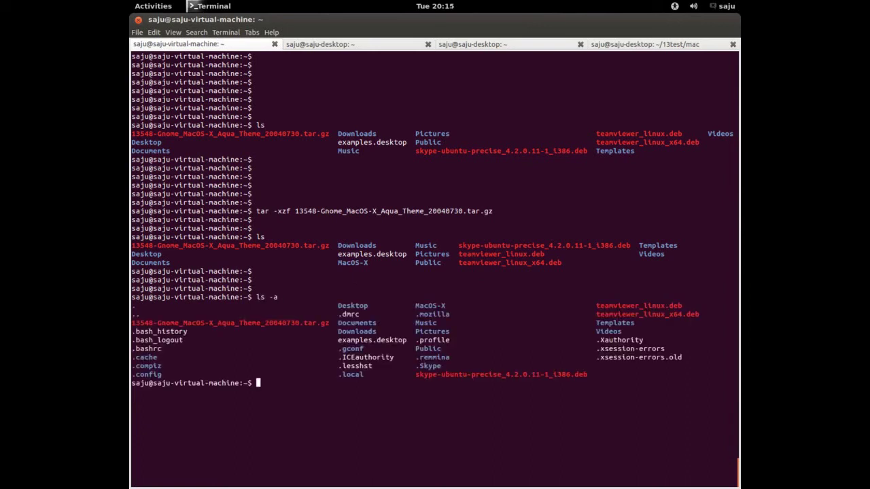
key("Return")
key("Return")
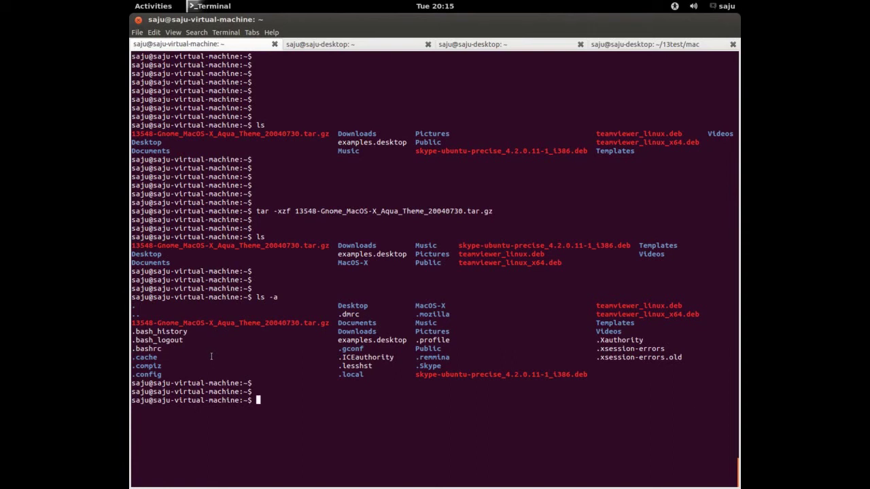
Step: Create ~/.themes, confirm it with ls -a, and type the mv MacOS-X .th command
type("mkdir")
type(" ~")
type("/.t")
type("hemes")
key("Return")
key("Return")
key("Return")
key("Return")
type("l")
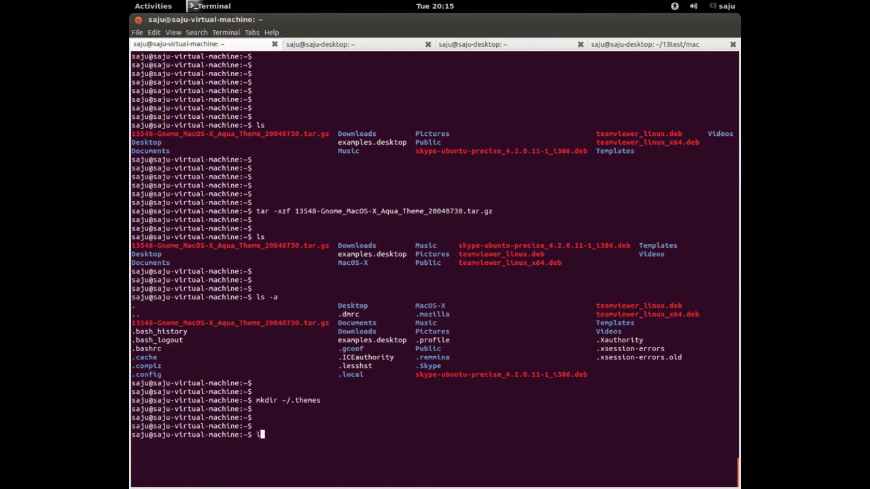
type("s -a")
key("Return")
key("Return")
key("Return")
key("Return")
key("Return")
key("Return")
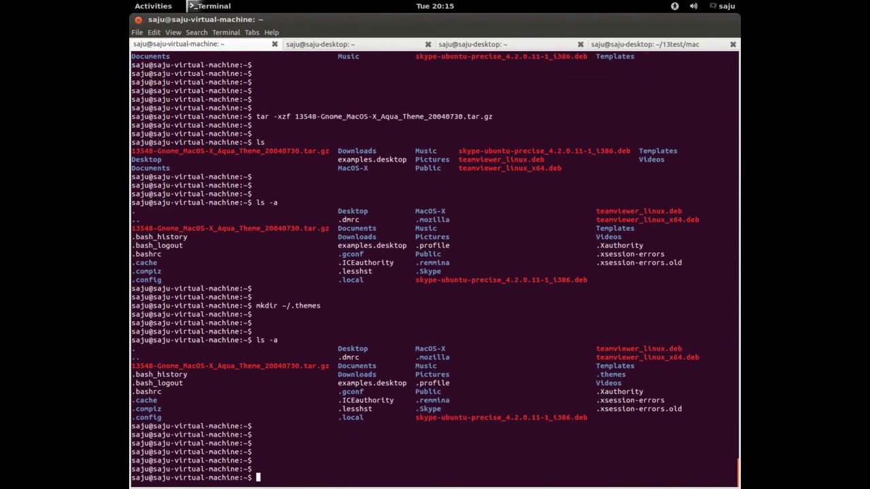
double_click(615, 375)
left_click(513, 321)
type("mv ")
type("MacOS-X ")
type(".th")
Step: Move MacOS-X into .themes and list .themes to confirm it arrived
key("Tab")
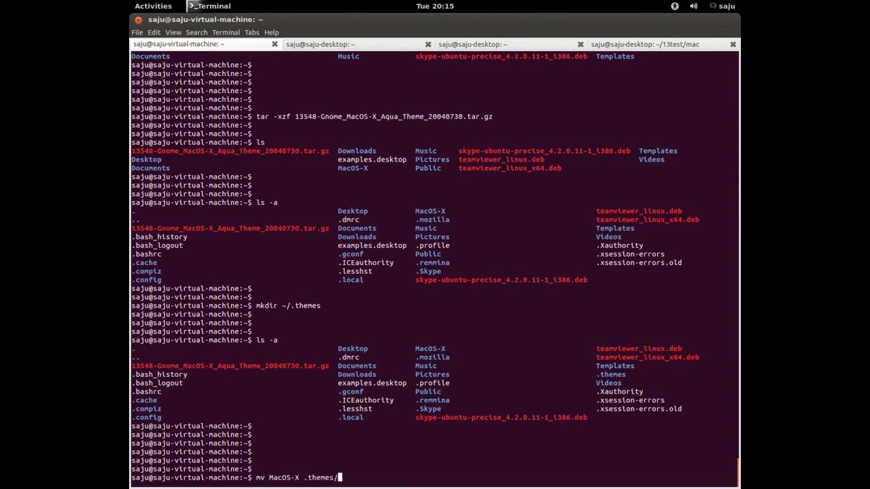
key("Return")
key("Return")
key("Return")
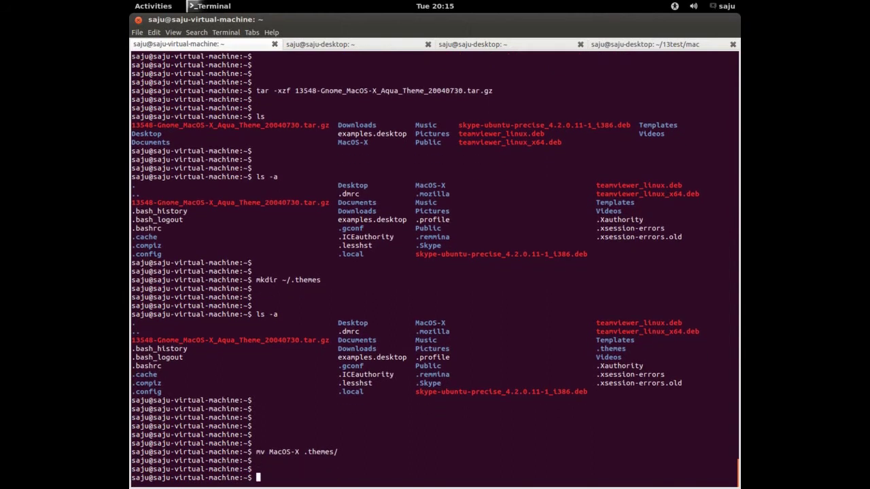
key("Return")
type("ls .th")
key("Tab")
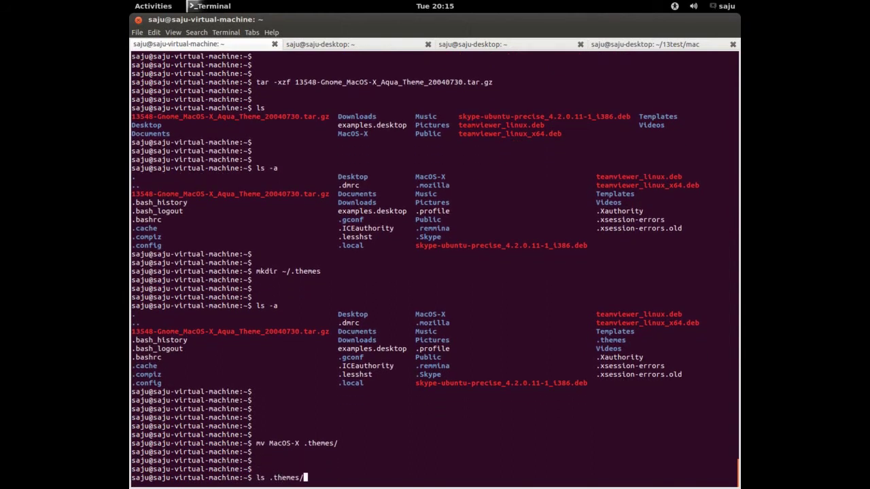
key("Return")
Step: List MacOS-X's gtk, gtk-2.0, index.theme and metacity-1 contents, then enter the '##Theme installed' note
key("Return")
key("Return")
key("Return")
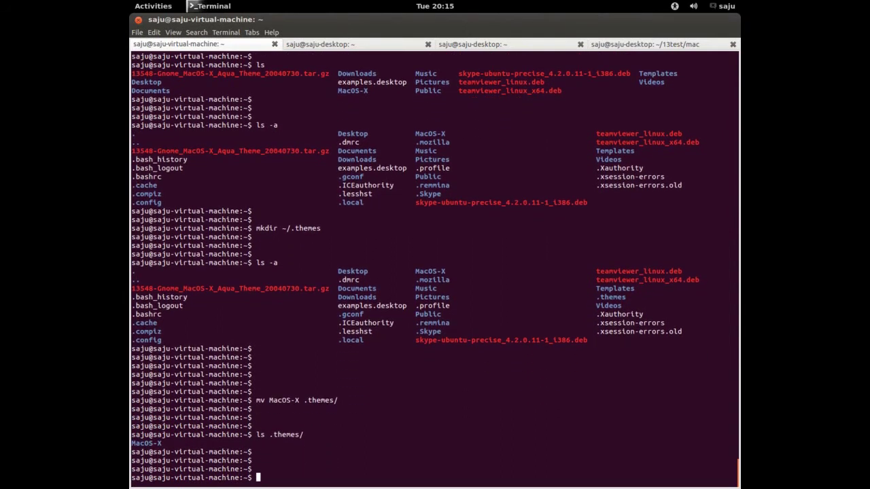
double_click(140, 443)
left_click(359, 431)
key("Up")
type("M")
key("Tab")
key("Return")
key("Return")
key("Return")
key("Return")
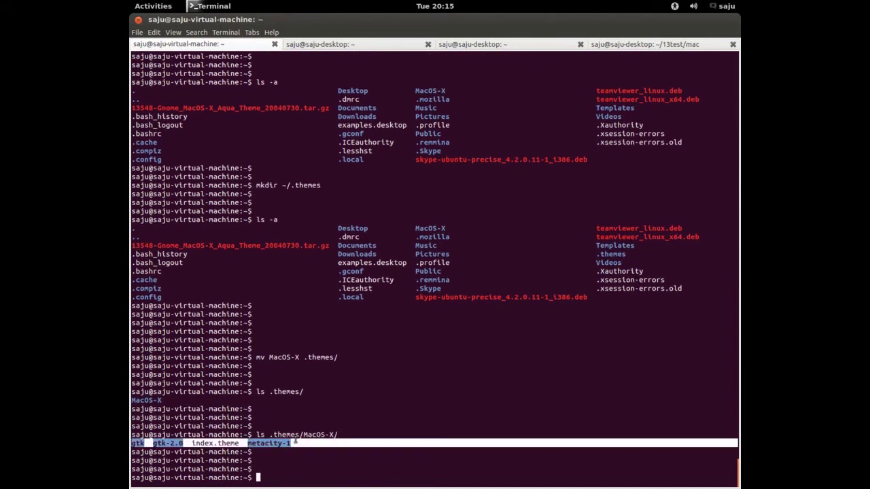
left_click_drag(134, 443, 293, 443)
left_click(399, 419)
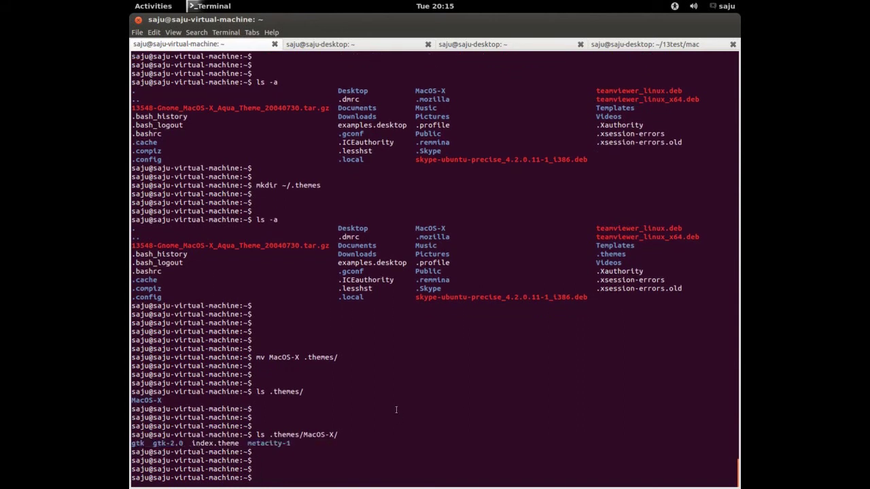
type("##Theme")
type(" inst")
type("alled")
key("Return")
key("Return")
key("Return")
key("Return")
Step: Select the MacOS-X style in the VM's Xfce Appearance settings
key("super")
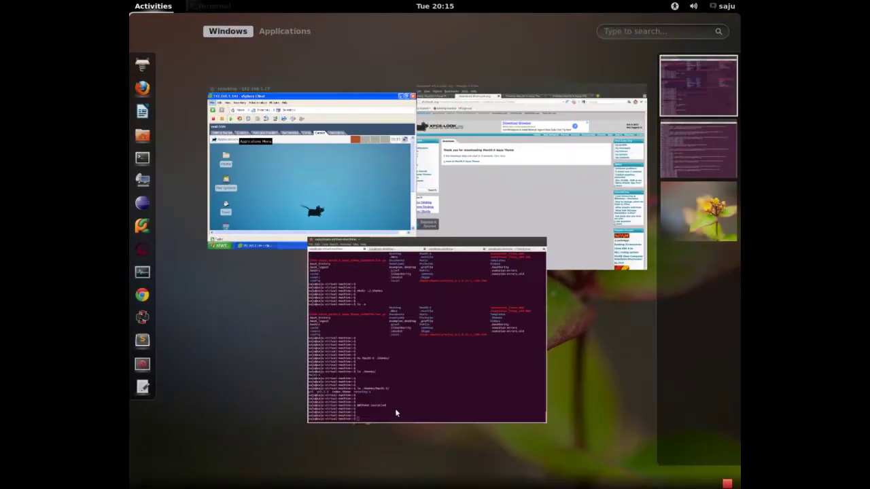
left_click(347, 221)
left_click(172, 127)
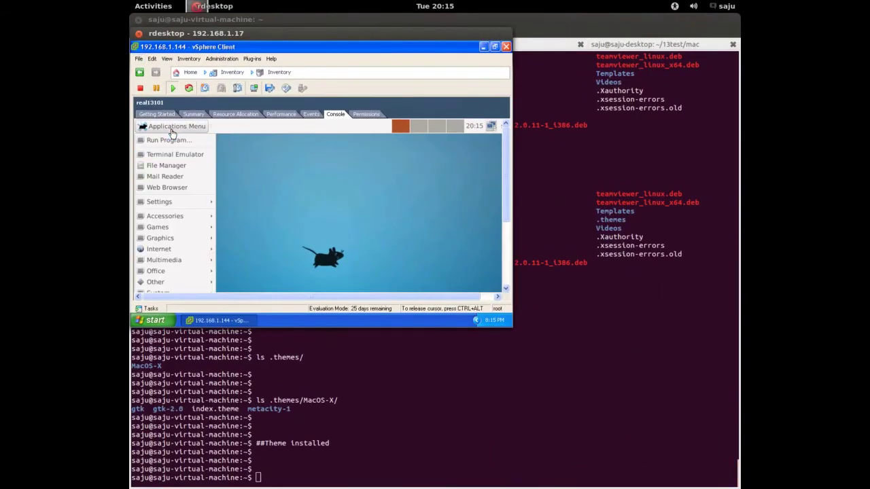
mouse_move(159, 201)
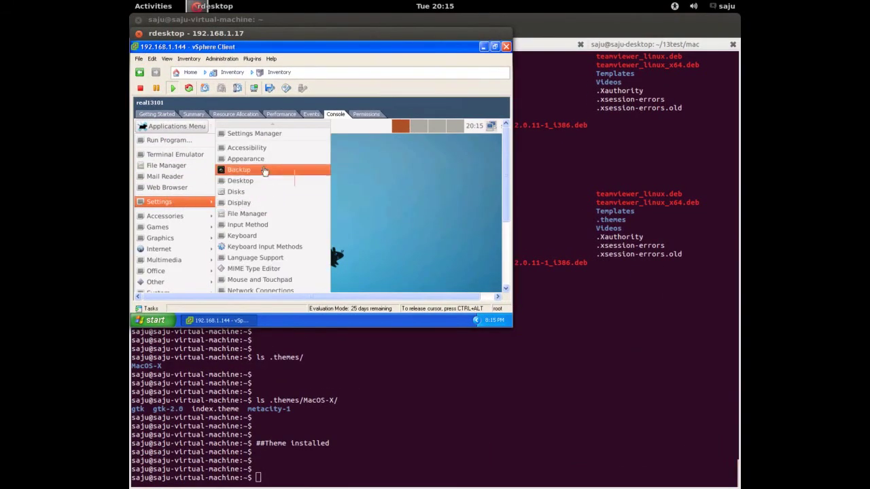
left_click(263, 164)
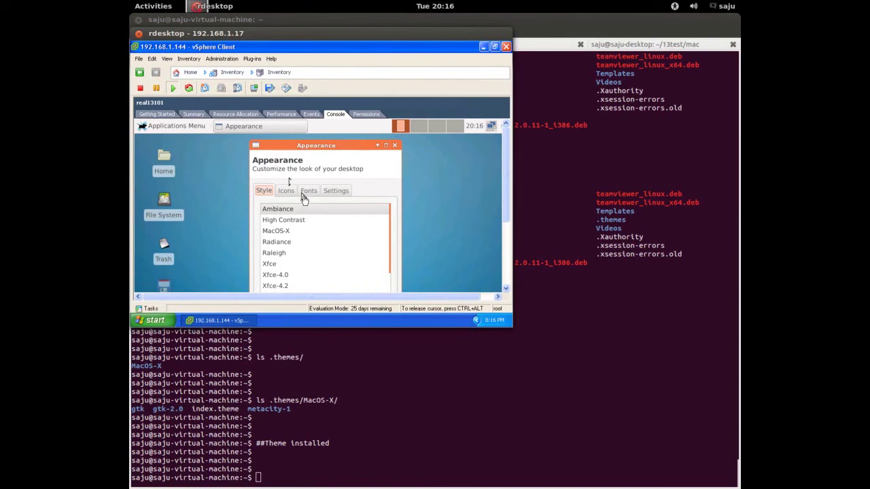
left_click(275, 232)
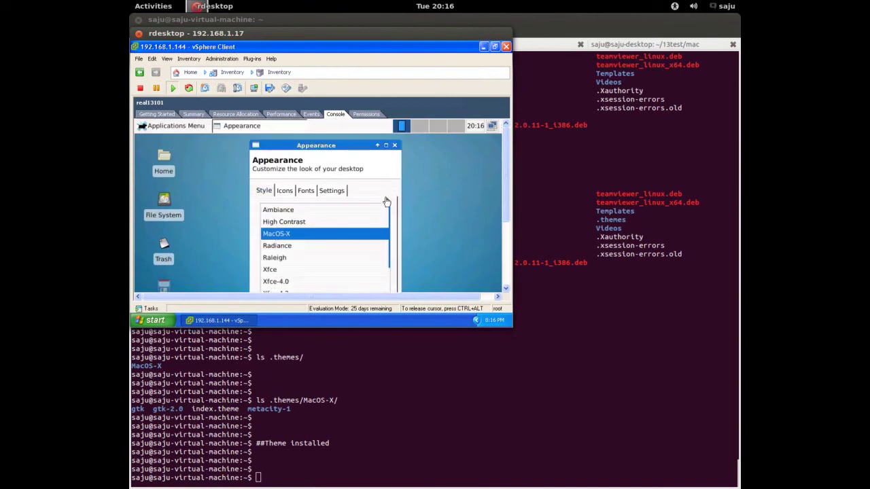
left_click(394, 144)
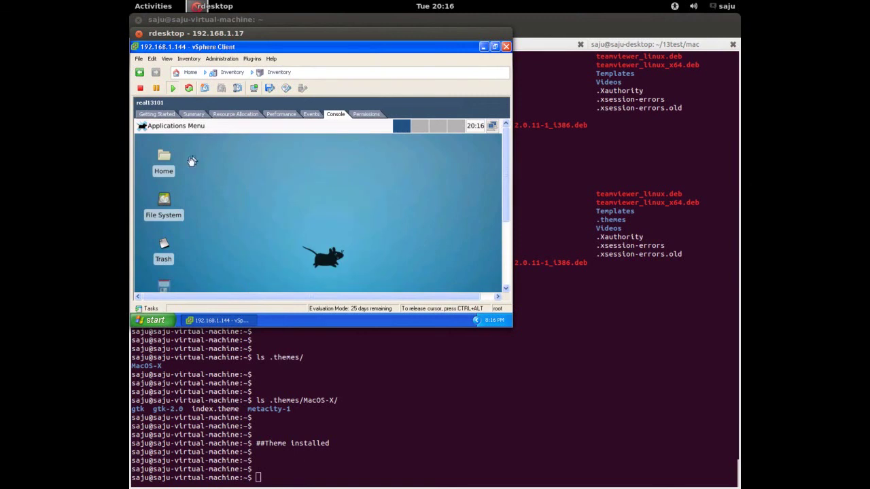
Step: Open the Home folder in the file manager to check the new style, then close it
left_click(165, 130)
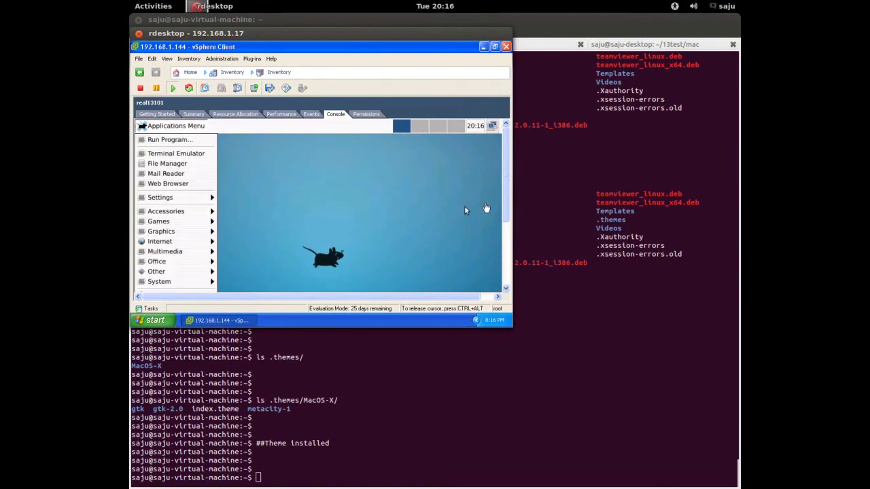
scroll(505, 167, "down", 5)
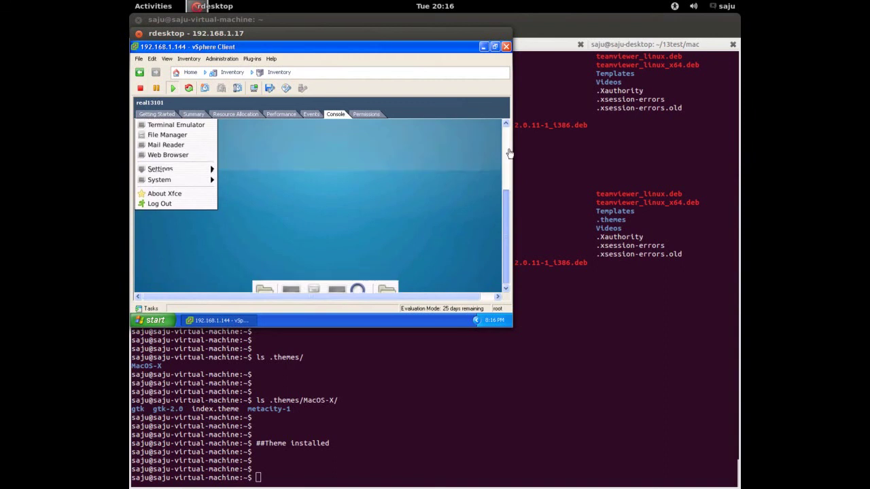
scroll(510, 153, "up", 5)
left_click(406, 170)
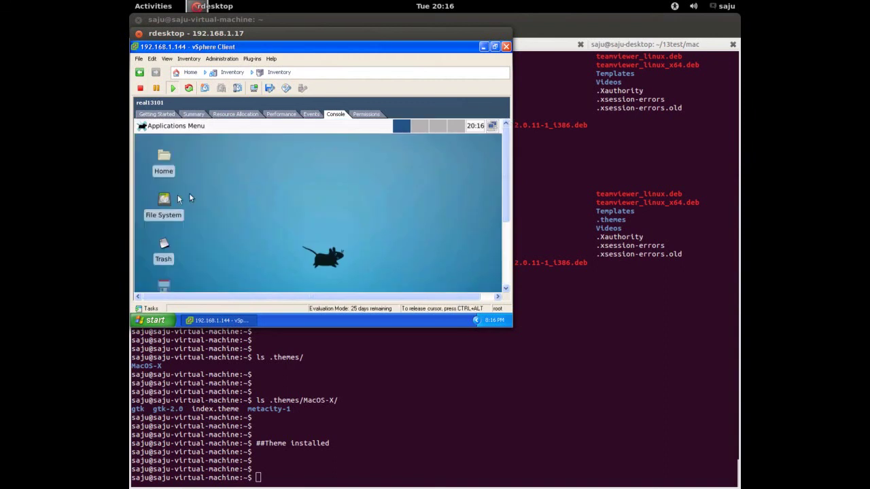
double_click(163, 161)
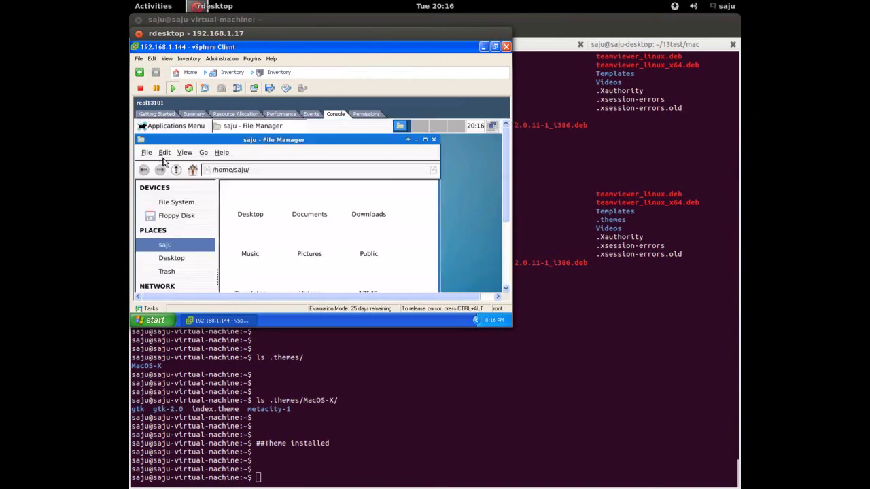
left_click(434, 140)
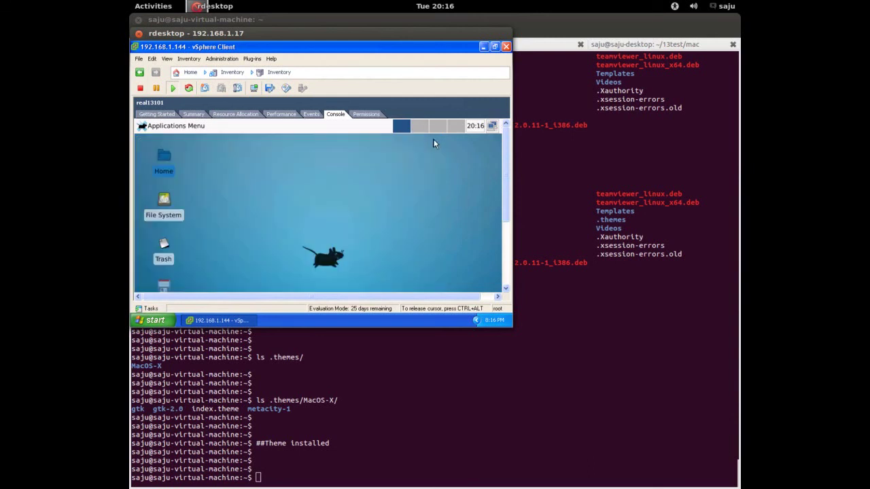
Step: Bring Firefox forward and show the fosshelp MacOS-X Aqua Theme tutorial tab
left_click(562, 232)
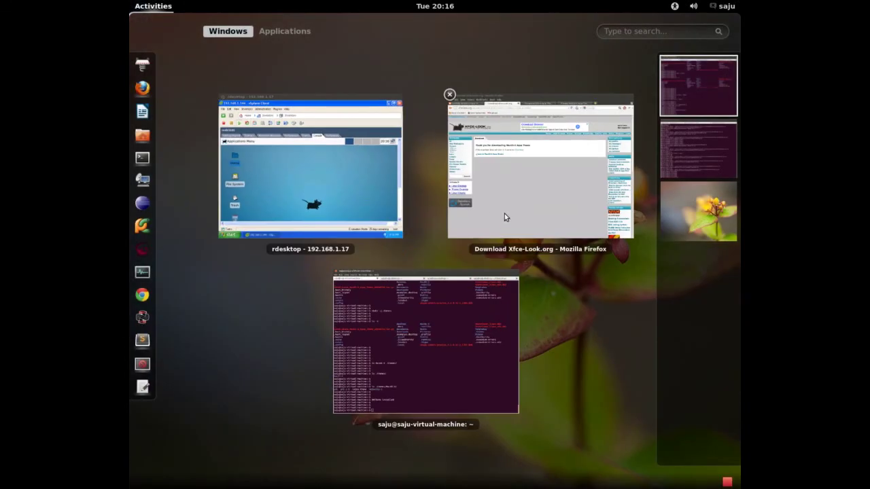
left_click(504, 214)
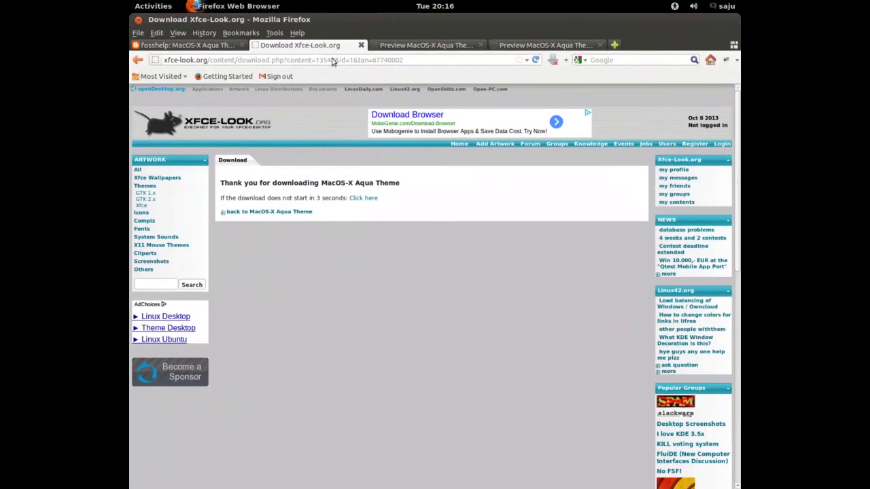
left_click(208, 46)
left_click(406, 289)
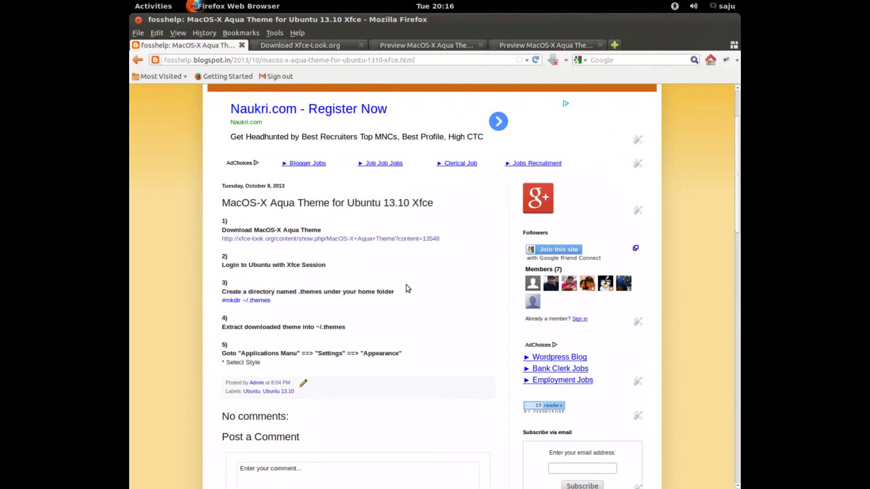